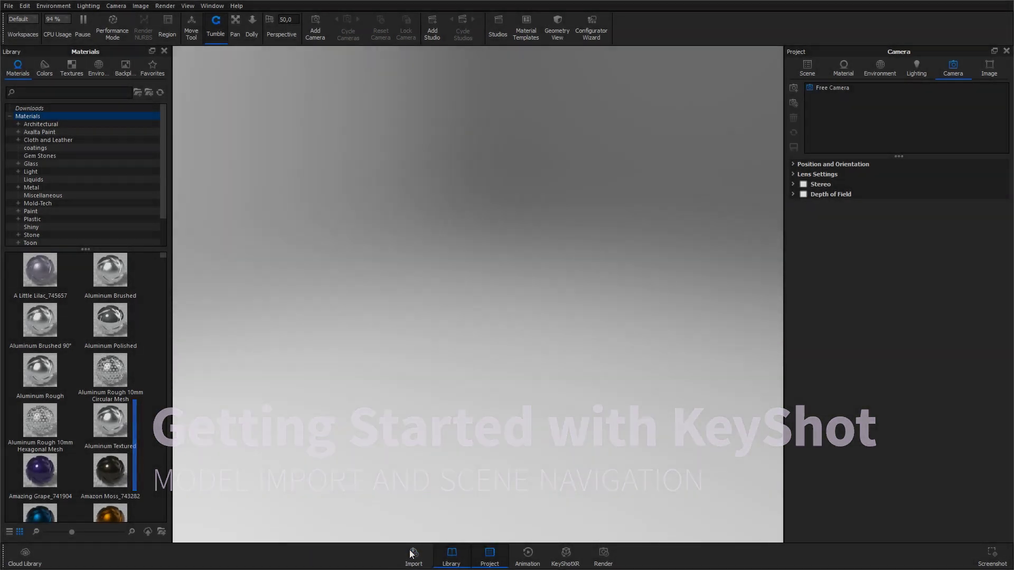
- Choose KitchenMachine.fbx for import, reviewing the supported file formats and leaving the filter on All Formats
left_click(412, 553)
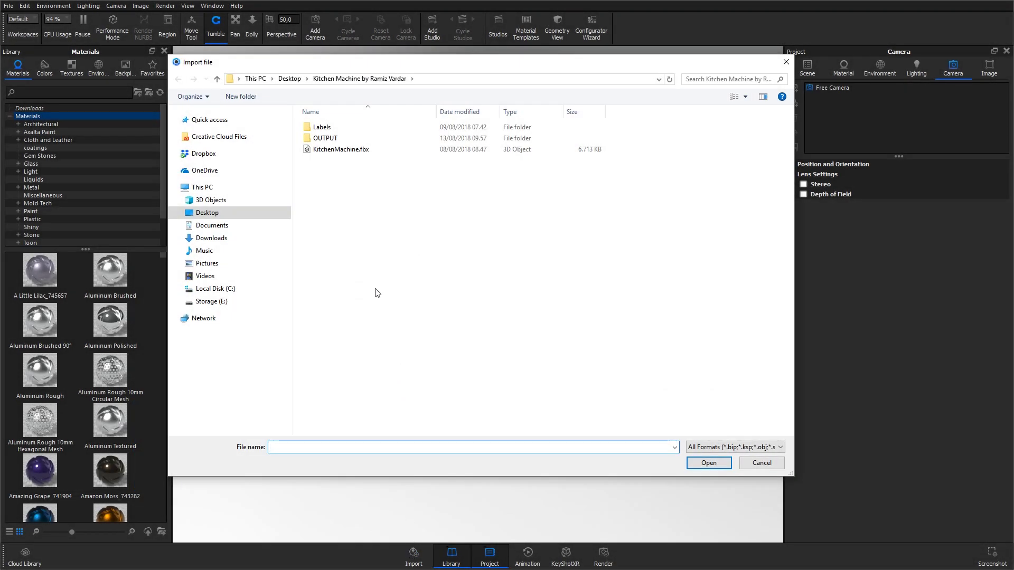
left_click(347, 151)
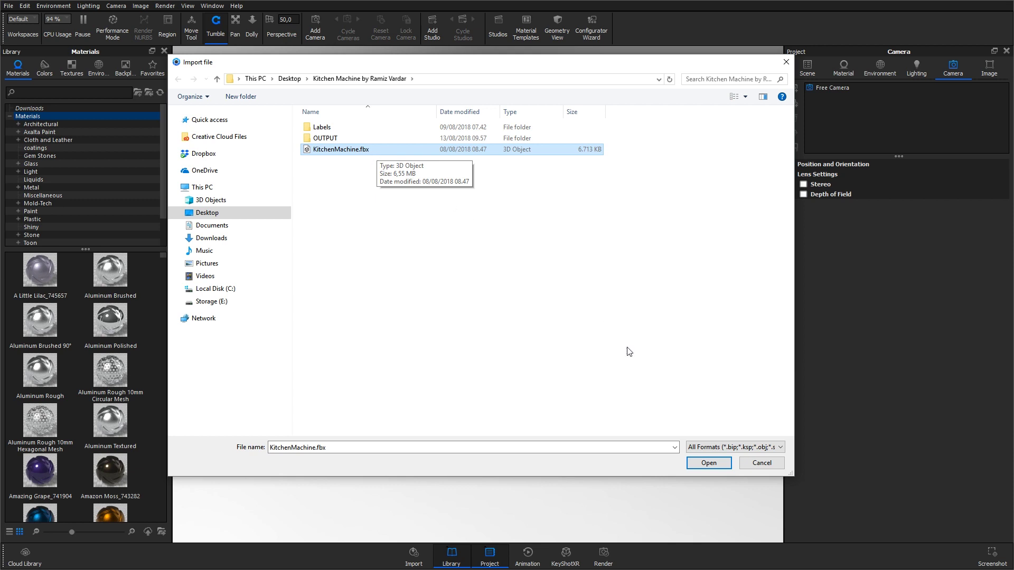
left_click(705, 447)
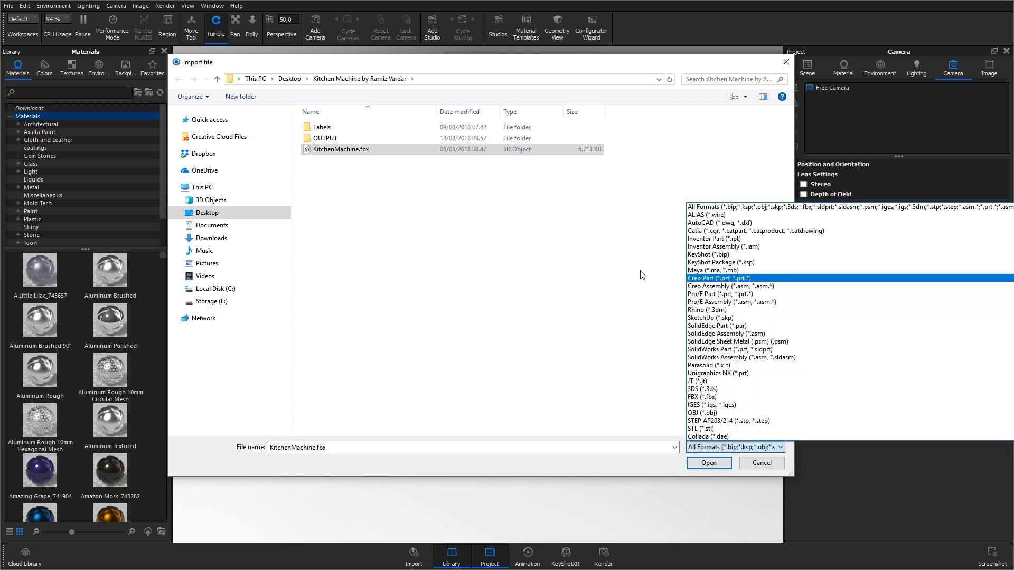
left_click(396, 159)
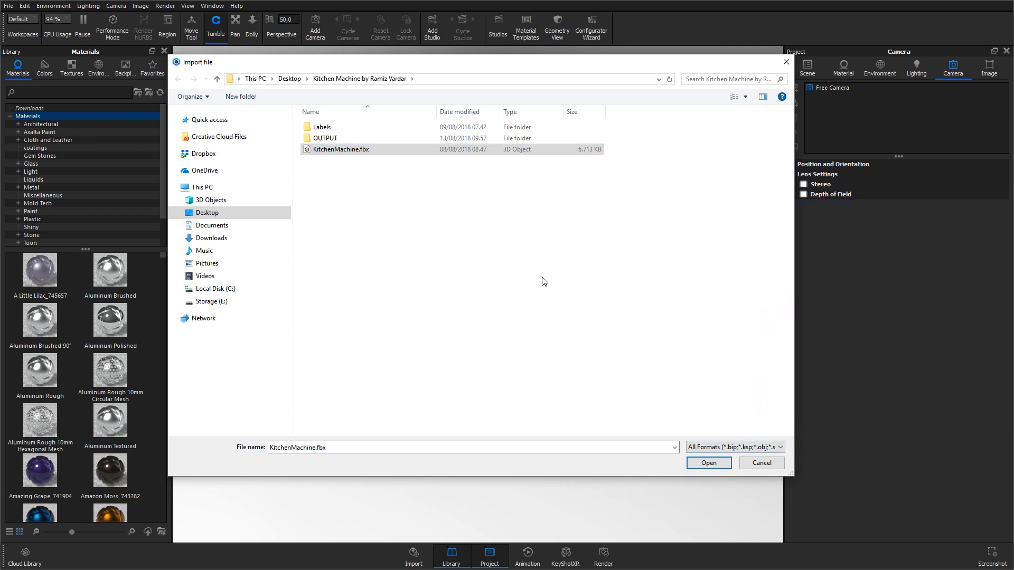
left_click(699, 464)
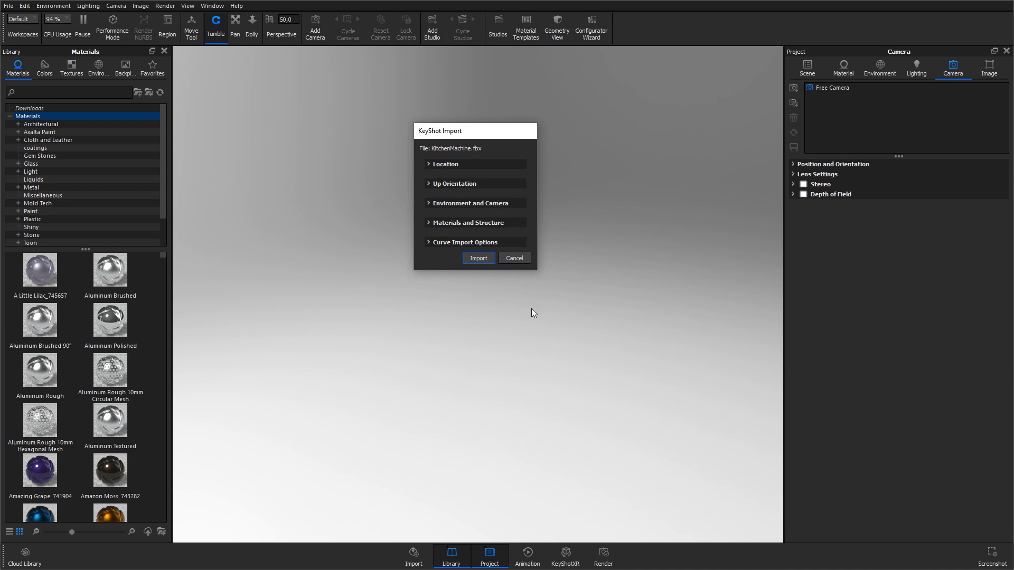
- Review the import location options with Center Geometry and Snap to Ground enabled, and set the up orientation to Y
left_click(436, 166)
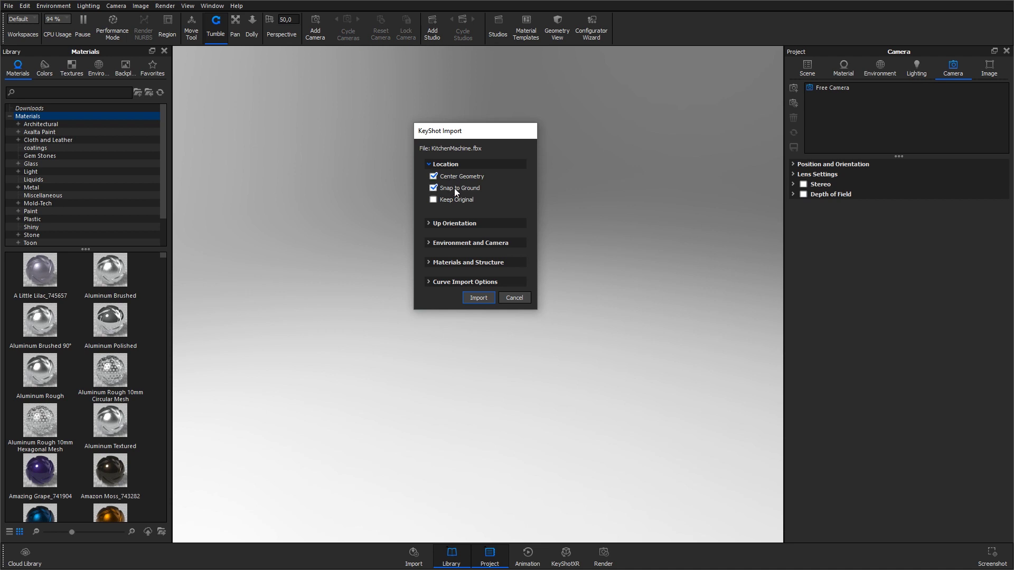
left_click(457, 223)
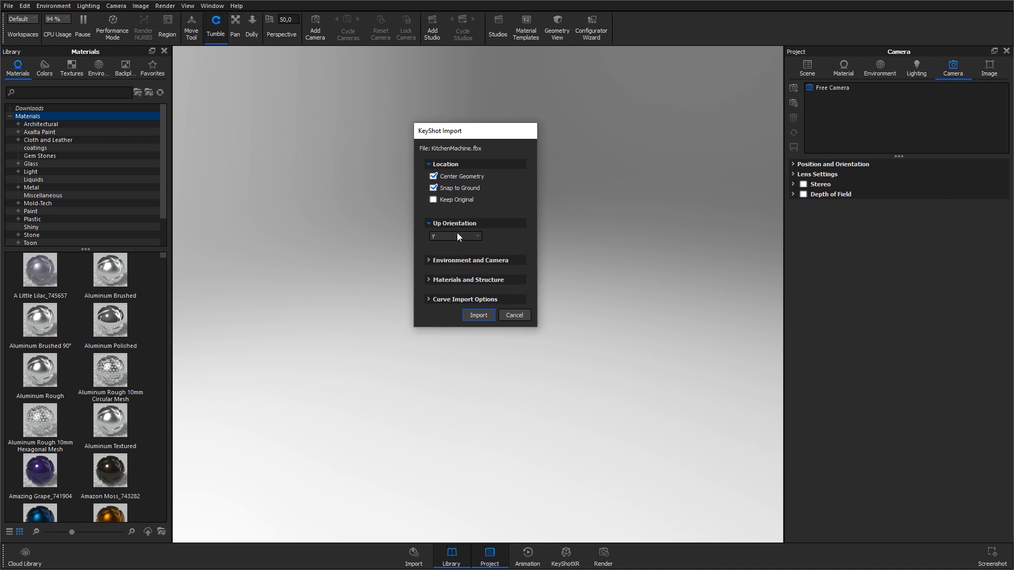
left_click(457, 237)
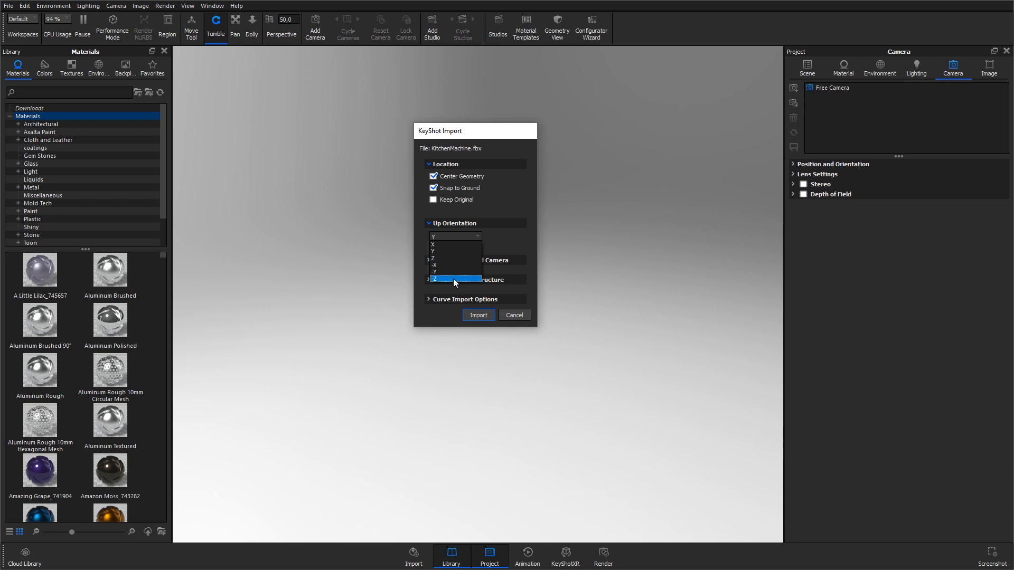
left_click(451, 252)
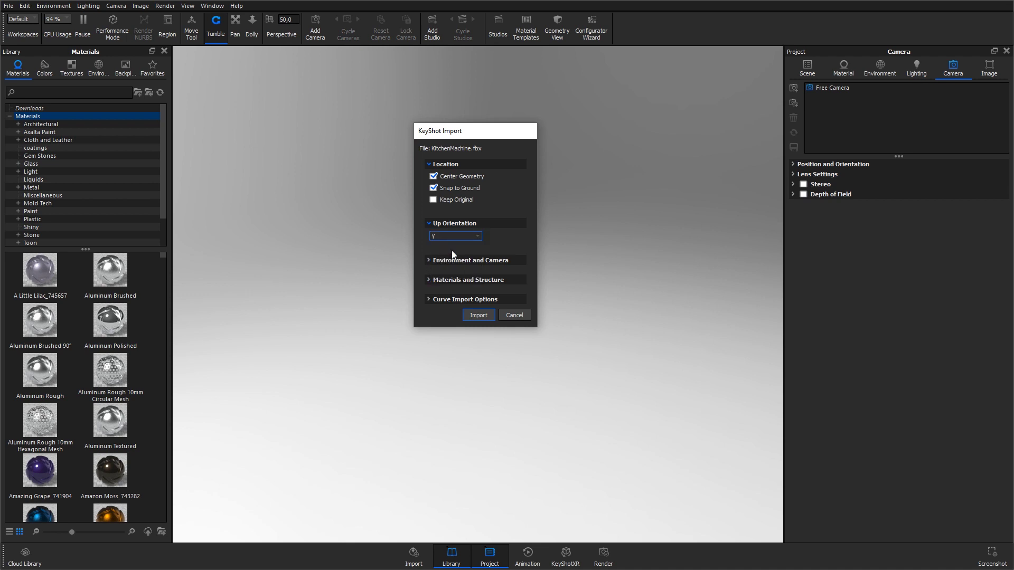
- Turn off Import Cameras, leave the material and curve import options unchanged, and import the kitchen machine model
left_click(453, 260)
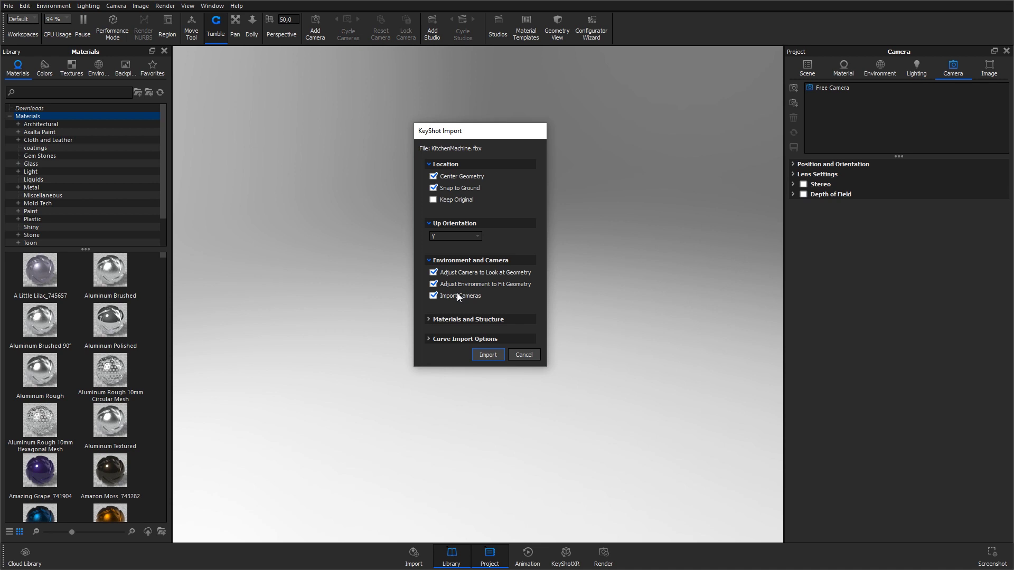
left_click(456, 318)
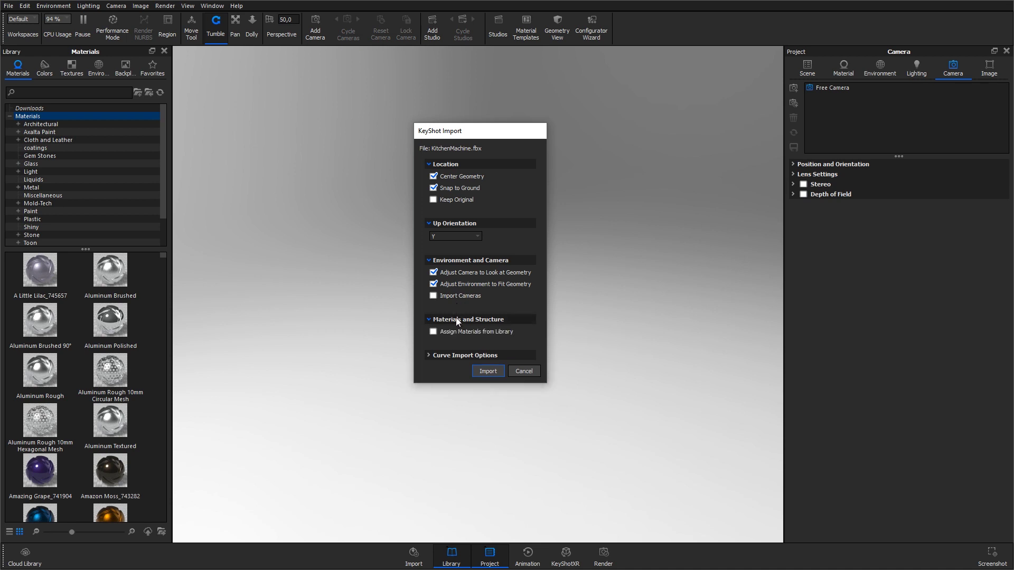
left_click(454, 356)
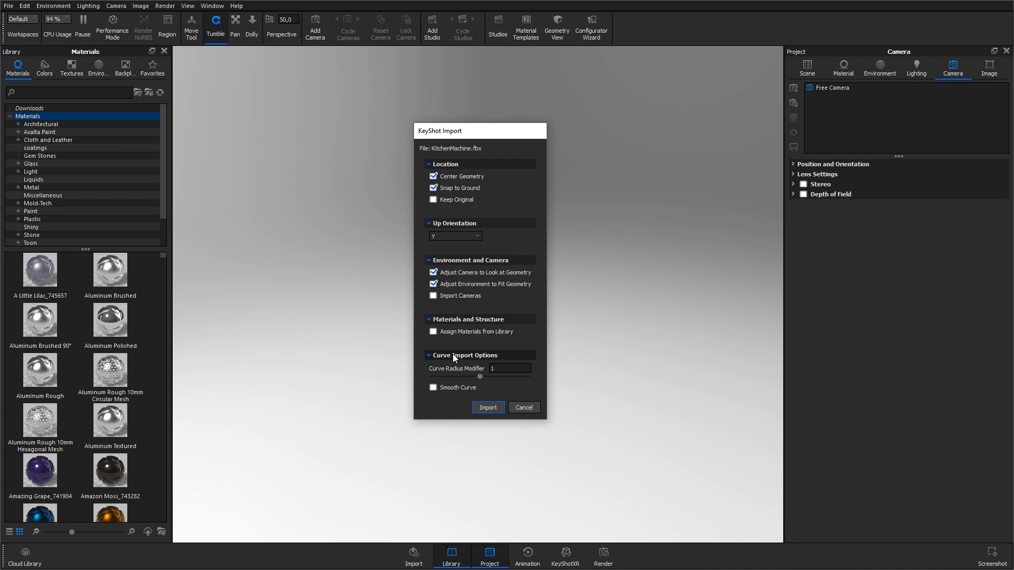
left_click(481, 406)
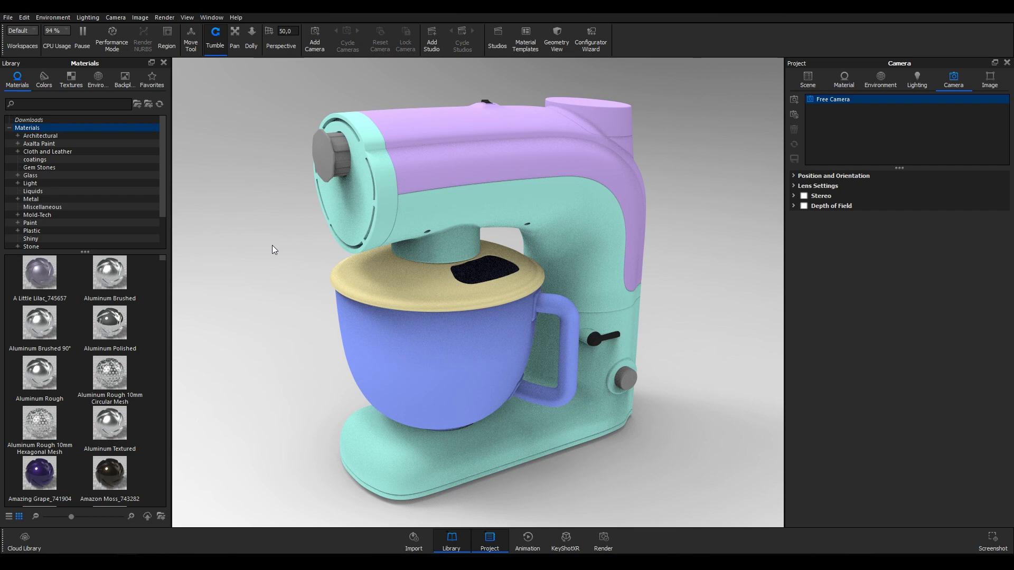
- Explore the kitchen machine from different angles and distances by tumbling, zooming and panning the camera
left_click_drag(272, 249, 294, 235)
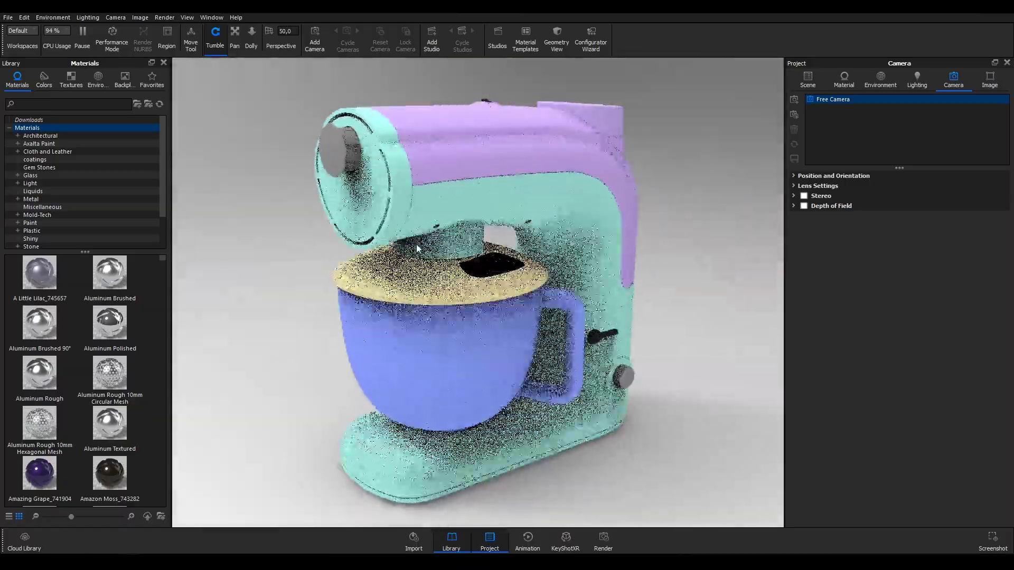
scroll(416, 244, "up", 8)
scroll(437, 199, "down", 8)
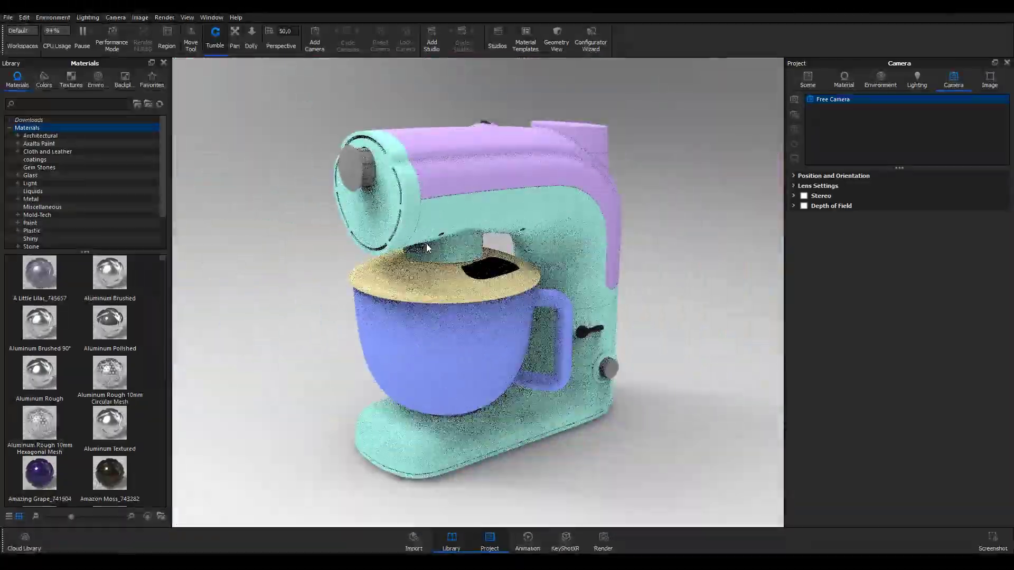
left_click_drag(438, 199, 458, 250)
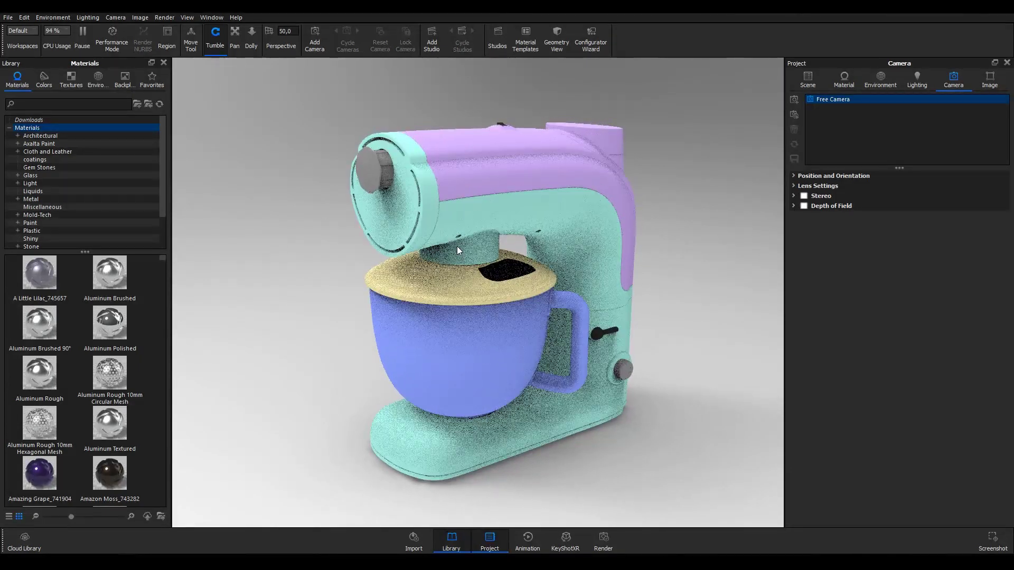
left_click(277, 136)
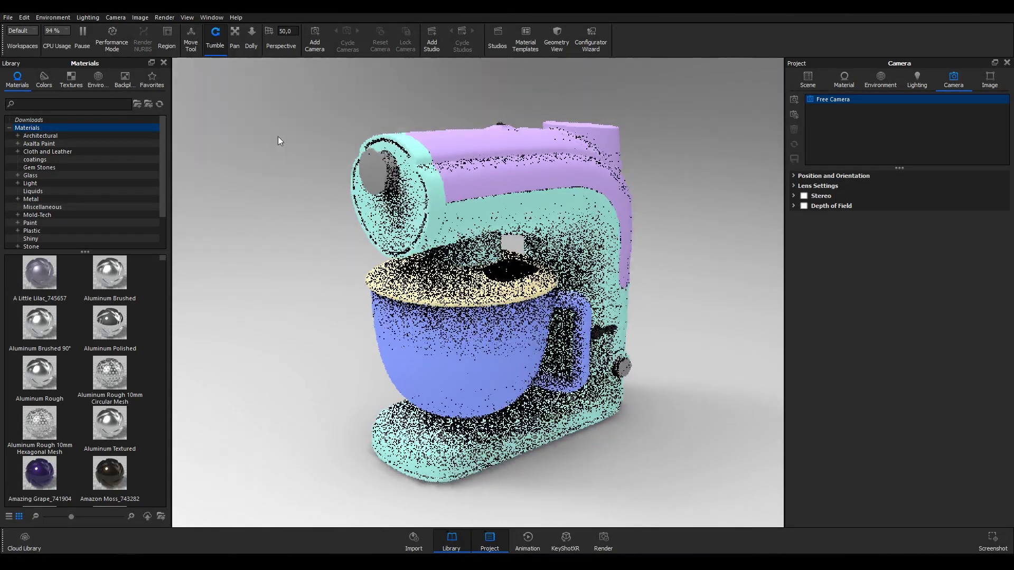
left_click(235, 33)
left_click_drag(312, 152, 266, 121)
left_click(253, 33)
left_click(217, 39)
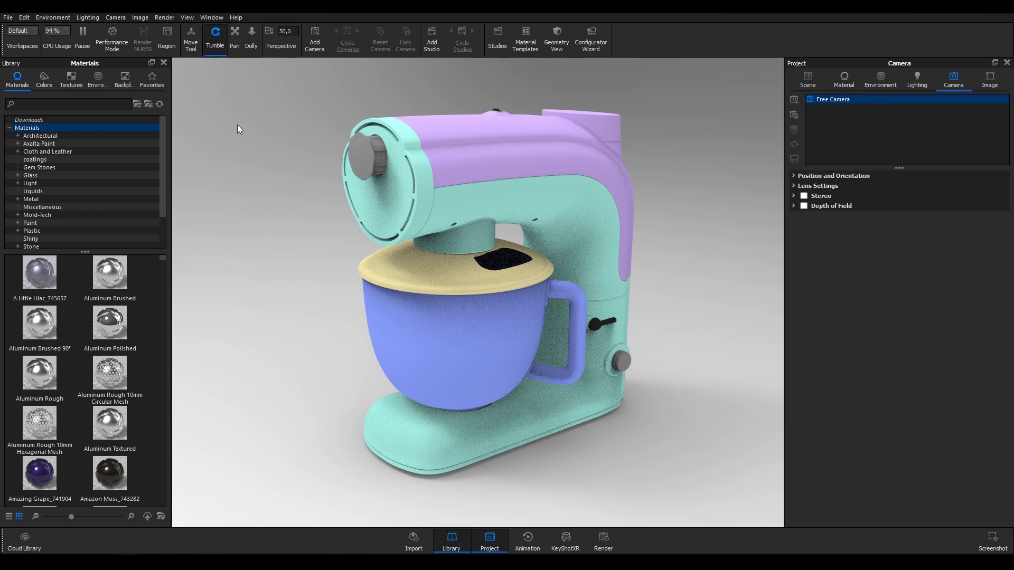
- Set the camera target to the large front knob and tumble the view around it
right_click(364, 158)
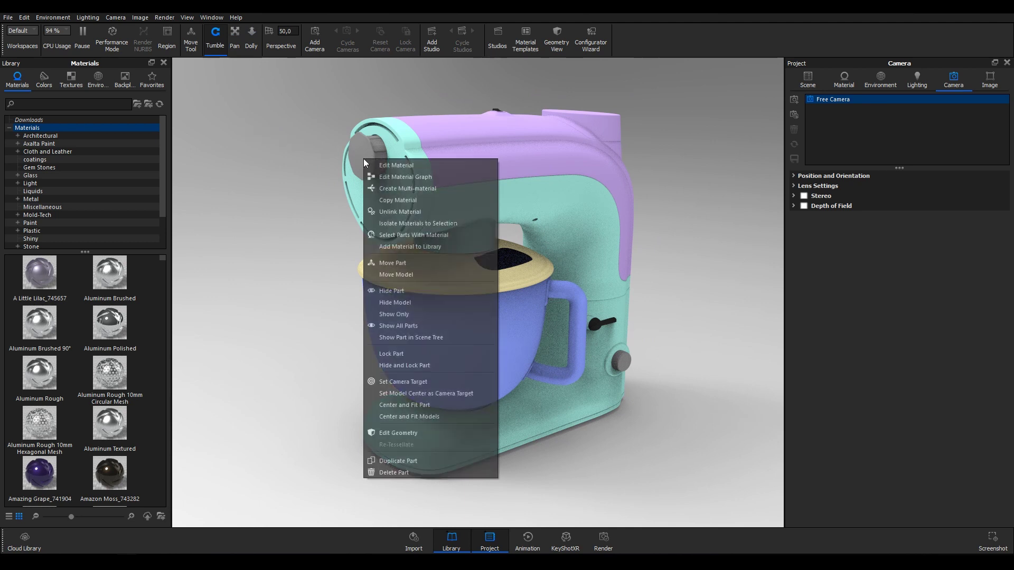
left_click(402, 382)
left_click_drag(403, 385, 410, 436)
- Center and fit the small side knob in the view, tumble around it, and refit the whole model
right_click(669, 375)
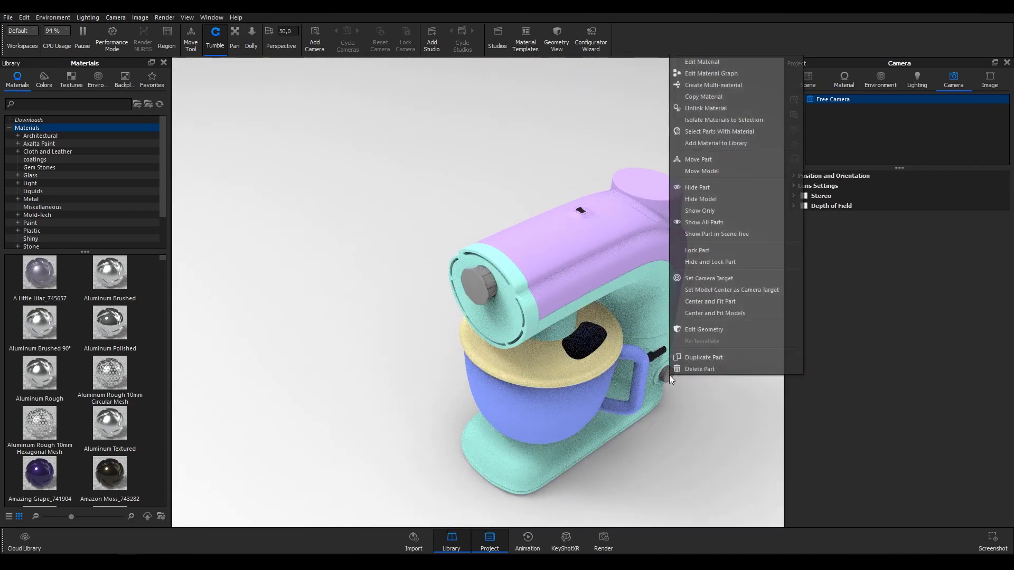
left_click(705, 302)
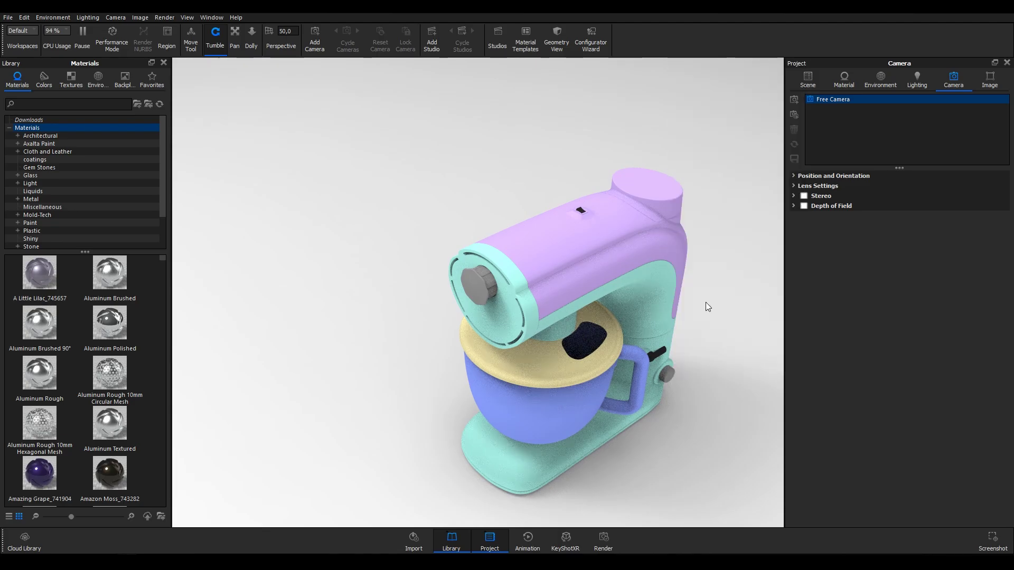
left_click_drag(586, 347, 631, 309)
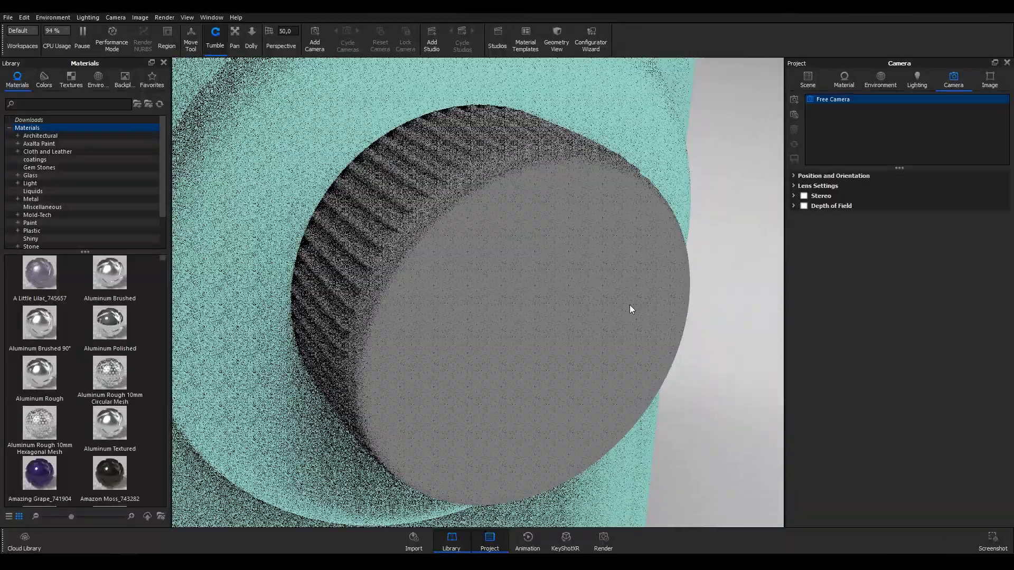
right_click(576, 273)
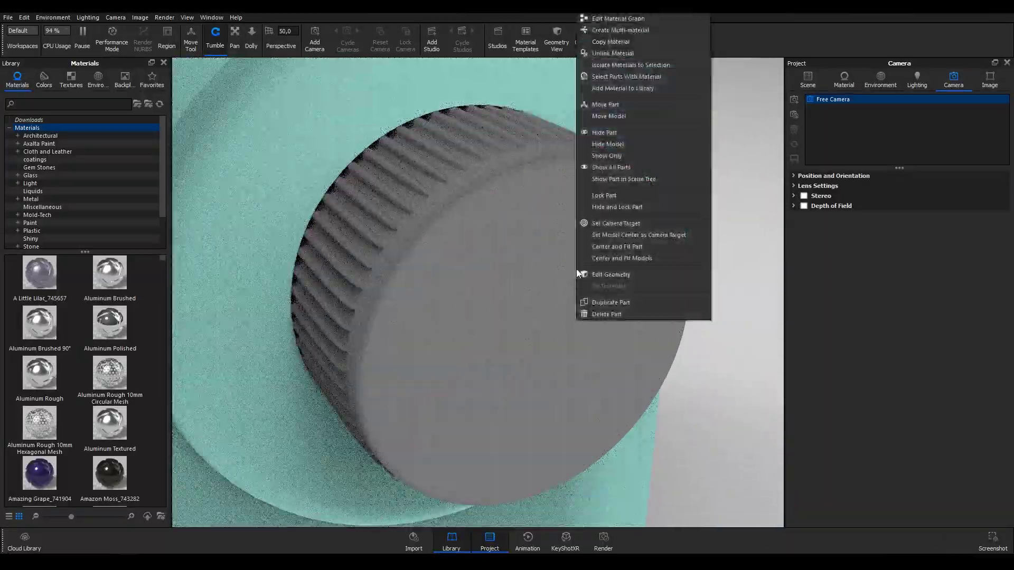
left_click(608, 258)
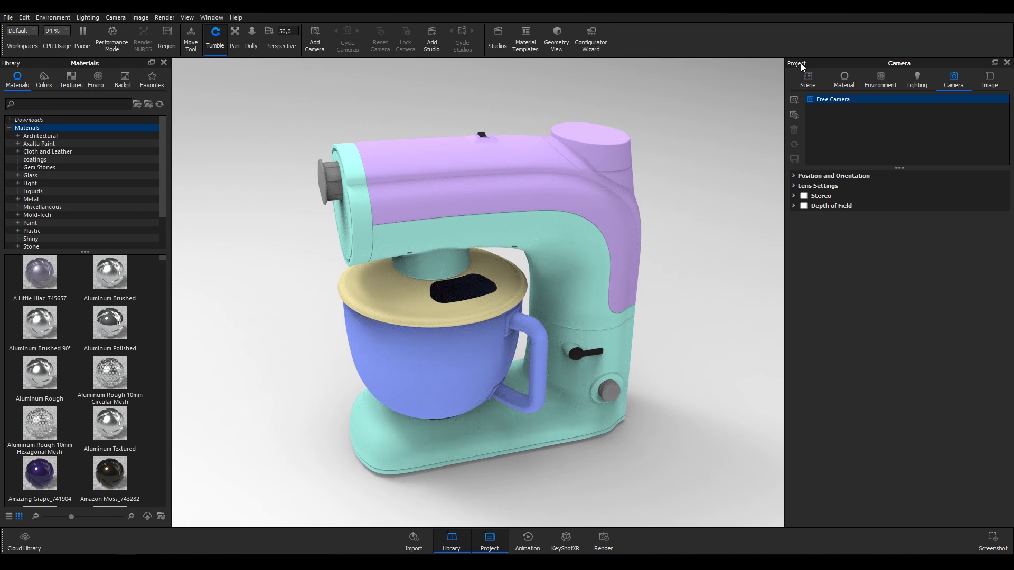
- Expand the KitchenMachine hierarchy in the scene tree and examine its parts, selecting the Lid and the small side knob
left_click(807, 79)
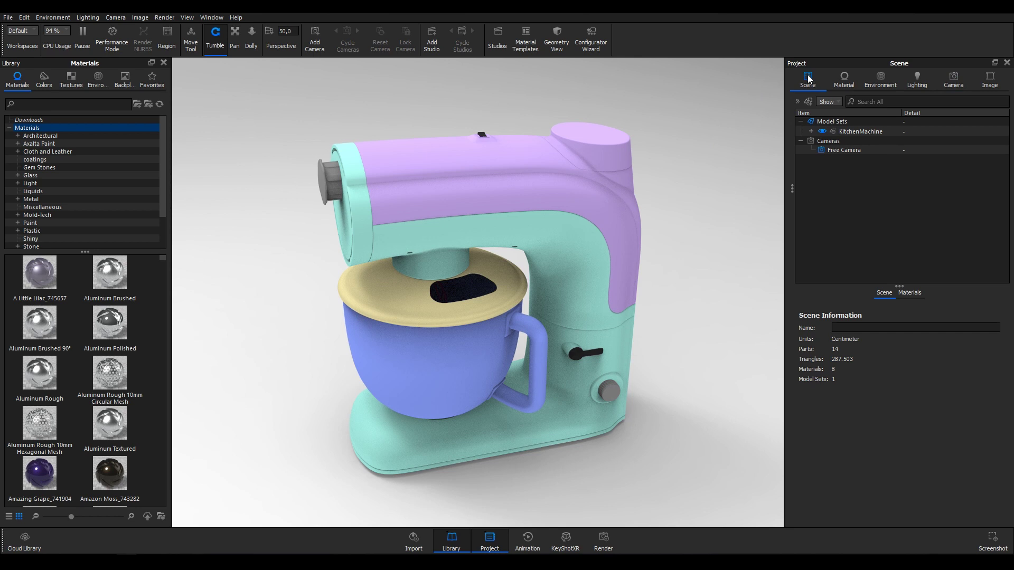
left_click(811, 131)
left_click(822, 142)
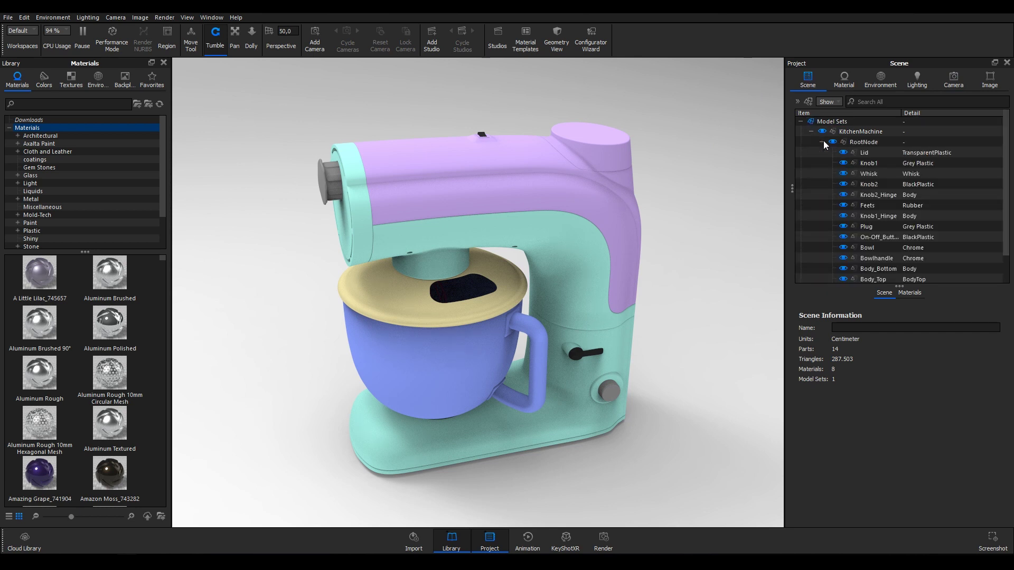
left_click(869, 153)
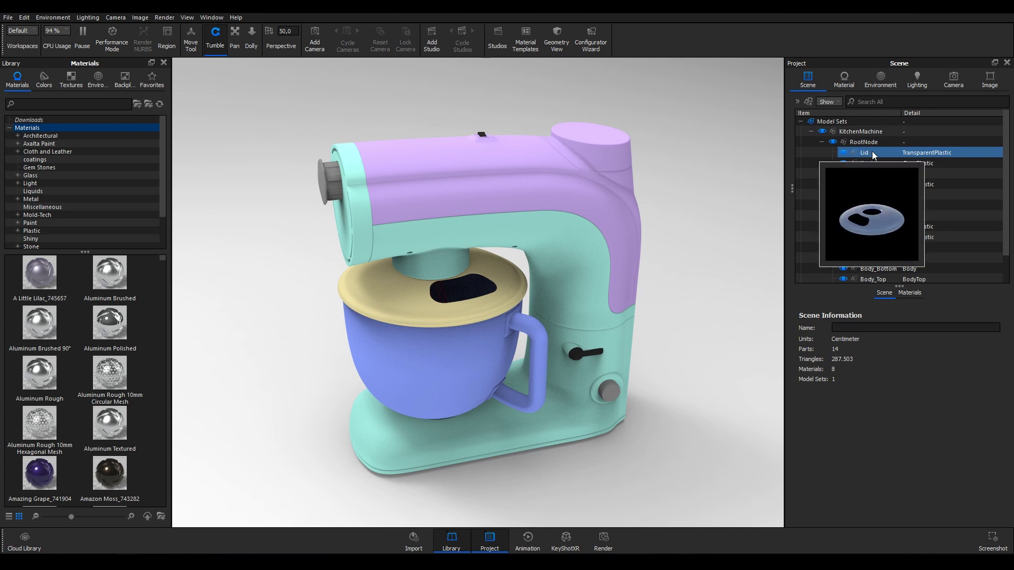
left_click(874, 173)
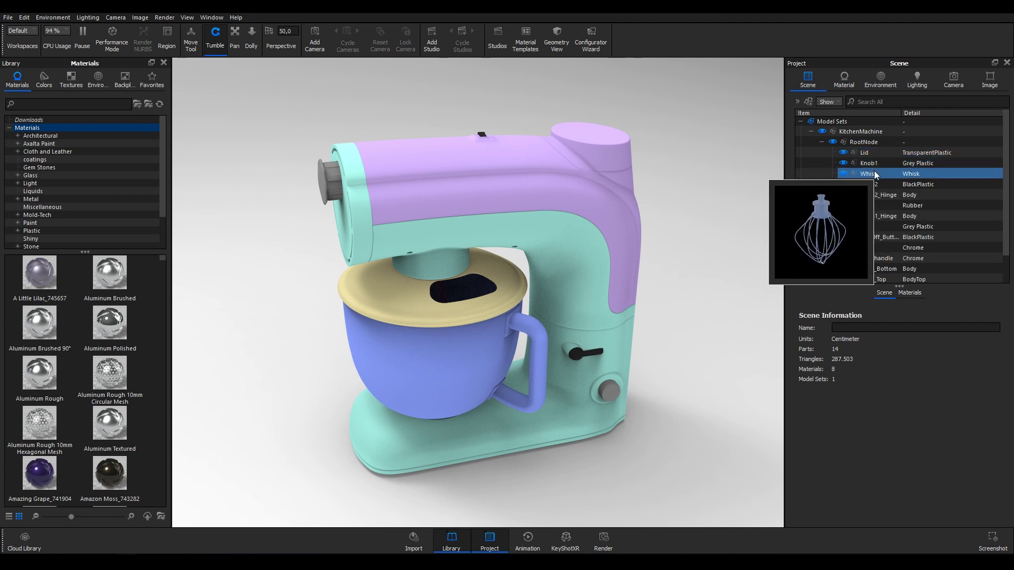
left_click(875, 184)
left_click(878, 153)
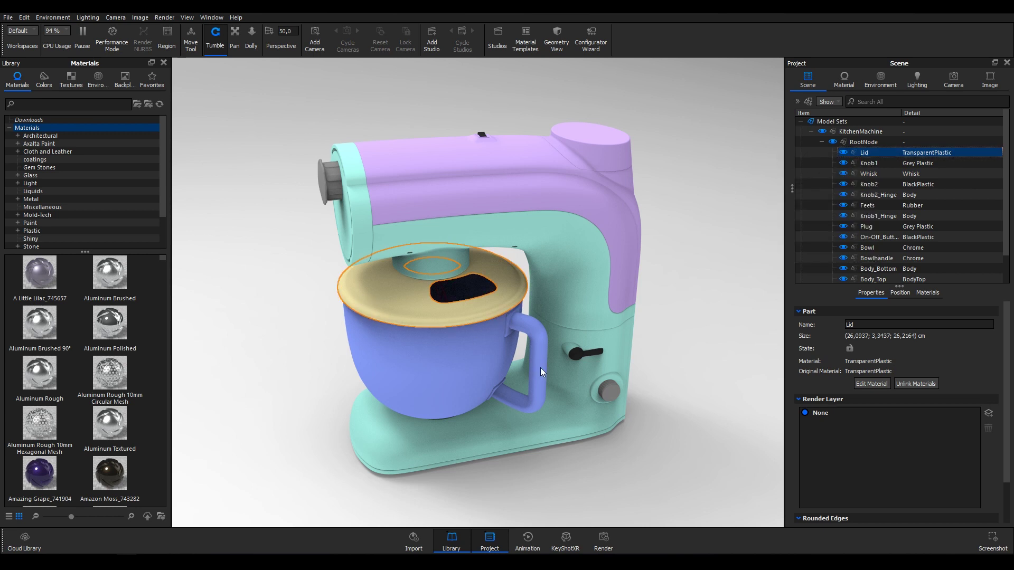
left_click(606, 392)
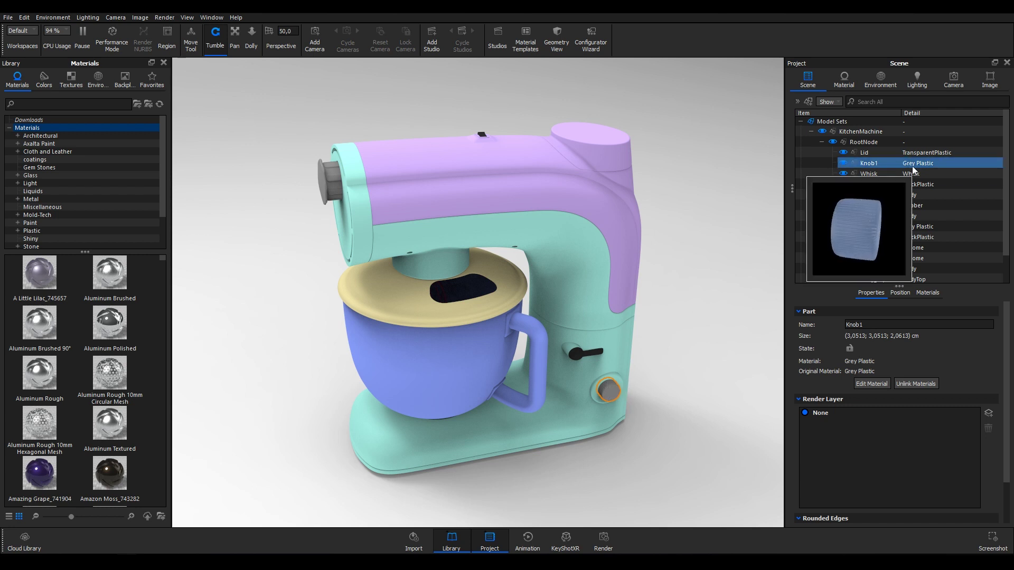
- Hide the Knob1, Lid, Bowl, Bowlhandle and Body_Top parts
left_click(843, 163)
left_click(843, 152)
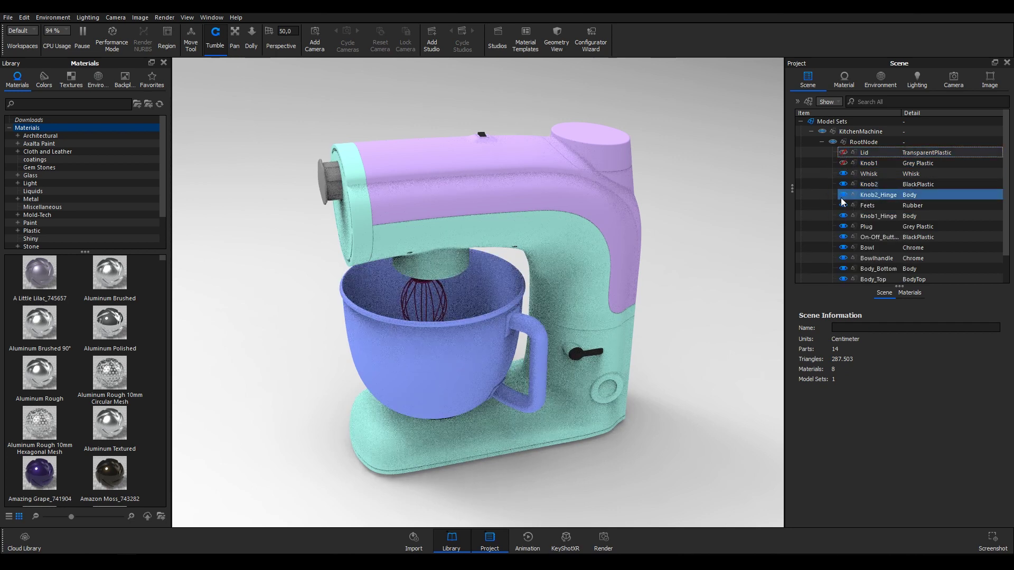
left_click(843, 248)
left_click(843, 259)
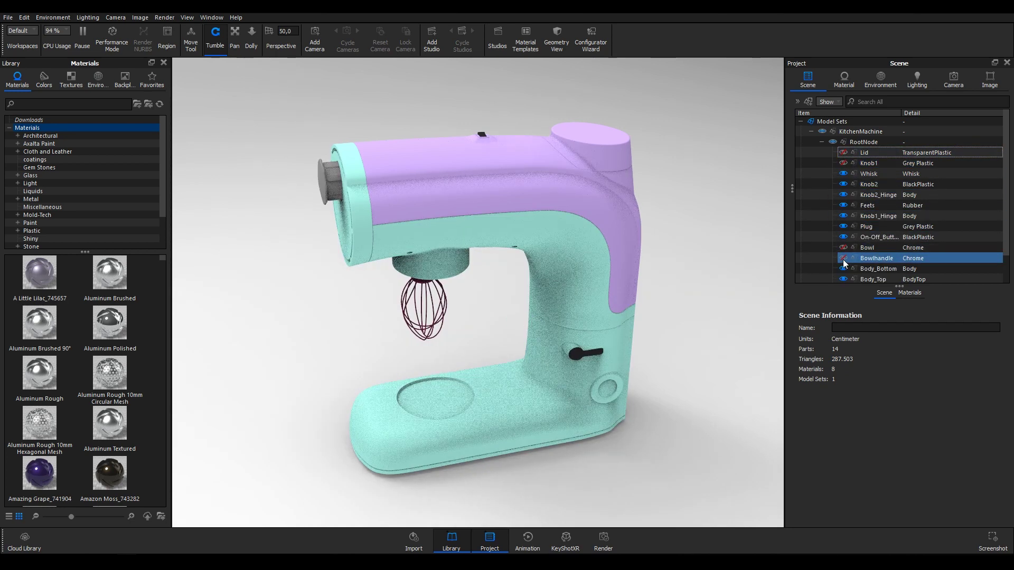
right_click(592, 266)
left_click(632, 271)
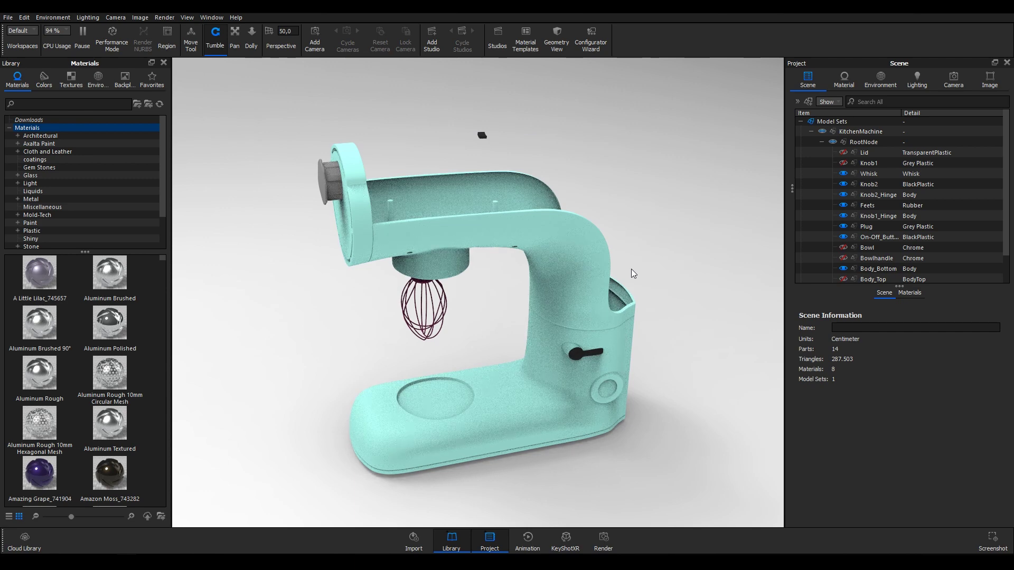
- Show the Body_Top, Bowlhandle and Bowl parts again
left_click(843, 278)
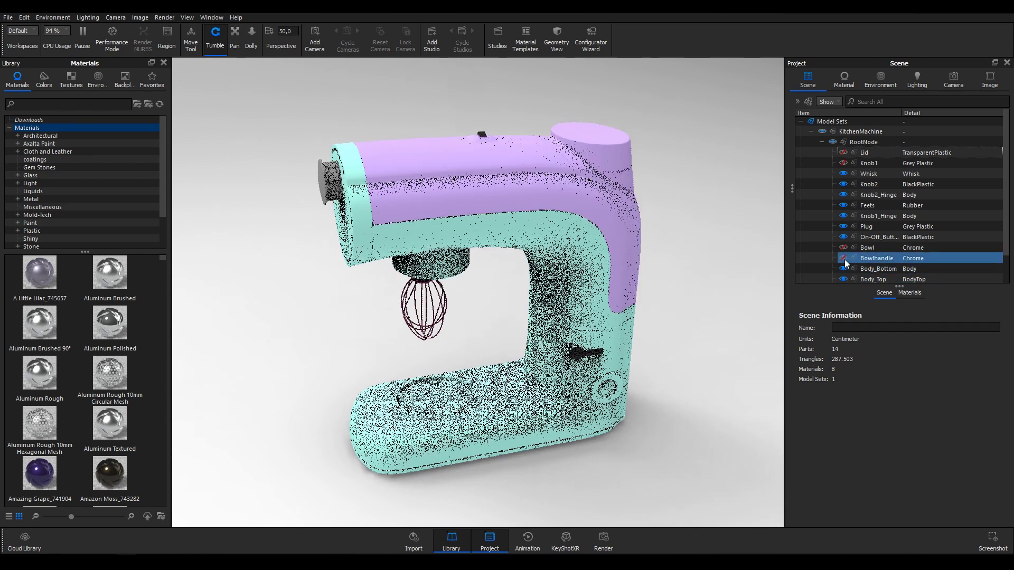
left_click(843, 258)
left_click(843, 248)
left_click(718, 221)
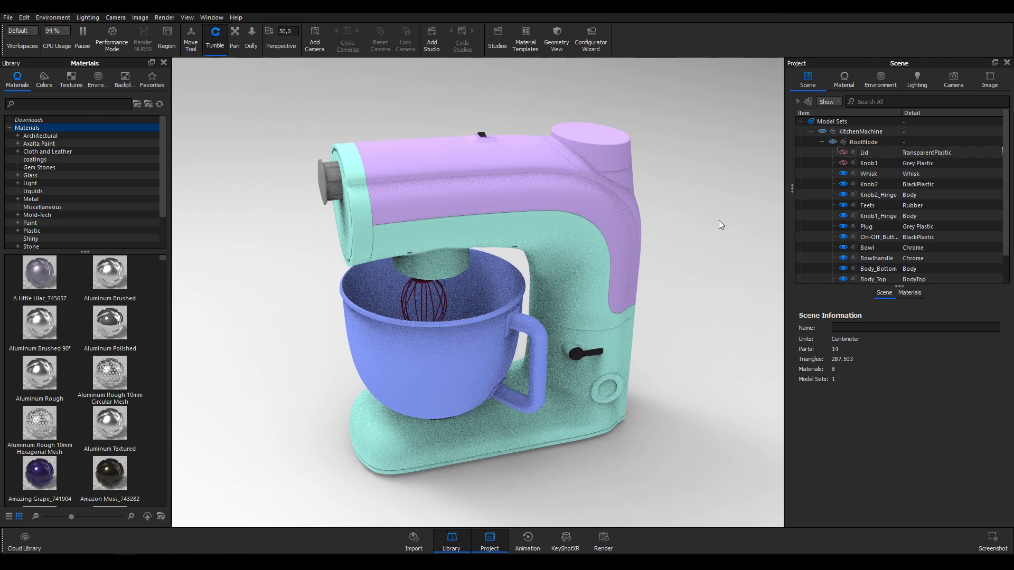
- Show all hidden parts, including the Lid and Knob1, and tumble the camera slightly around the mixer
right_click(718, 220)
left_click(738, 238)
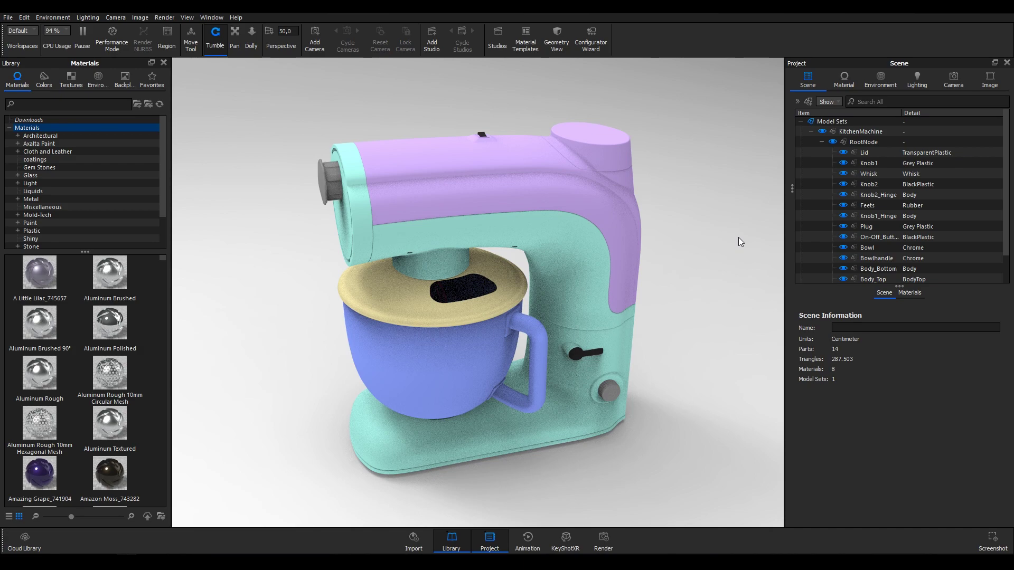
left_click_drag(517, 219, 470, 207)
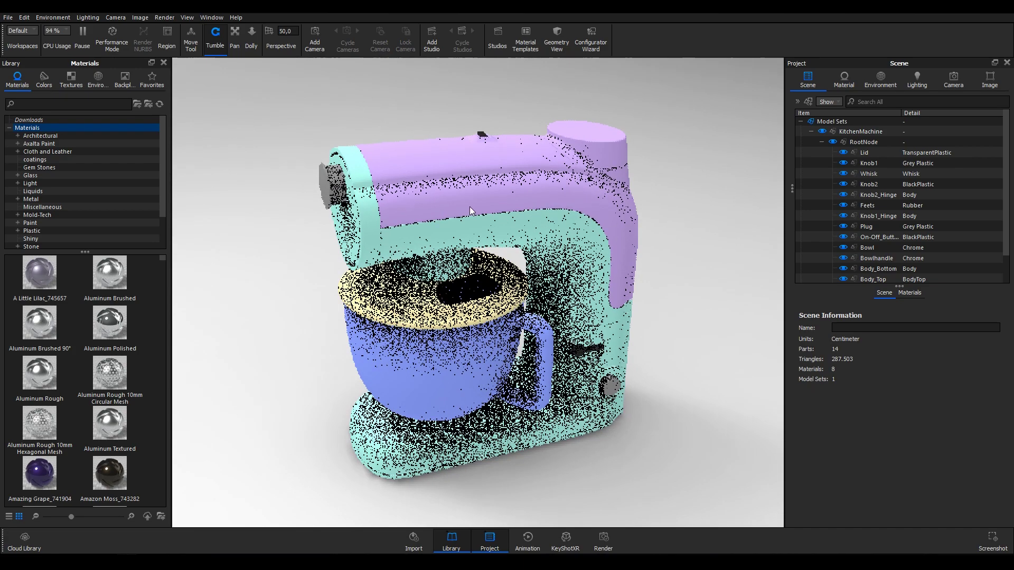
- Select the Plug on the mixer's front and pull it out along X to about -7.18 with the Move Tool
left_click(337, 196)
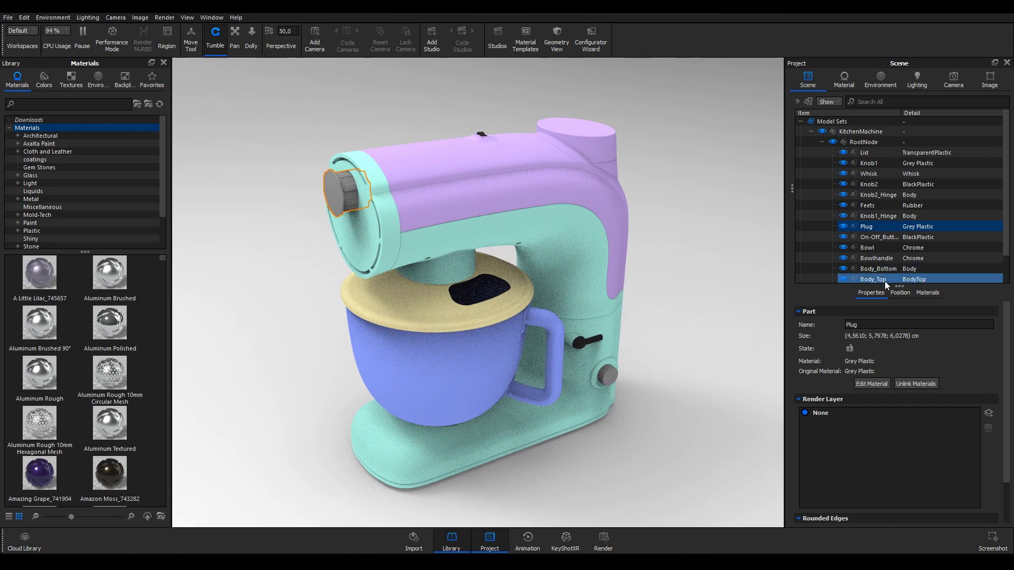
left_click(899, 293)
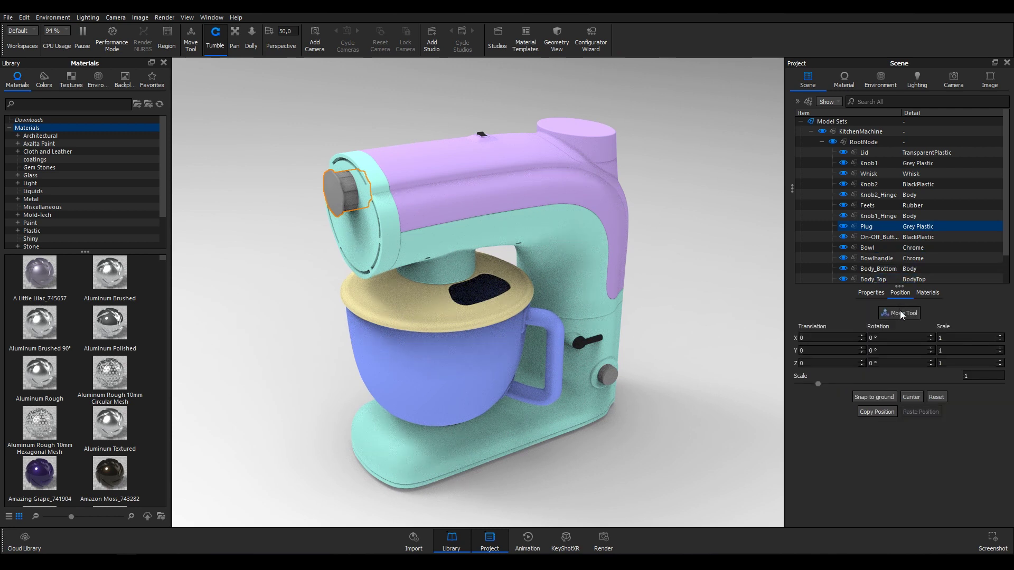
left_click(899, 314)
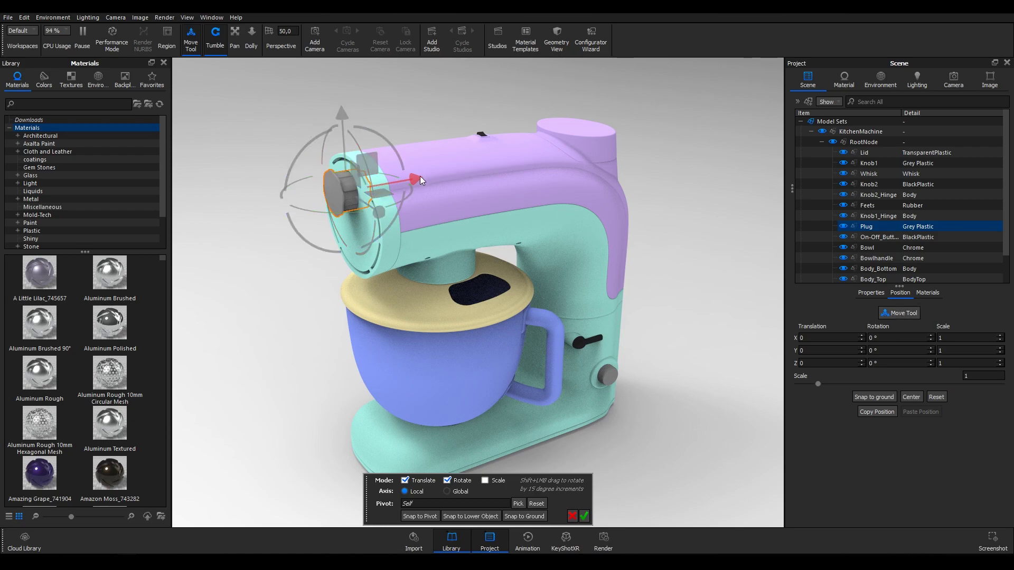
left_click_drag(420, 176, 357, 186)
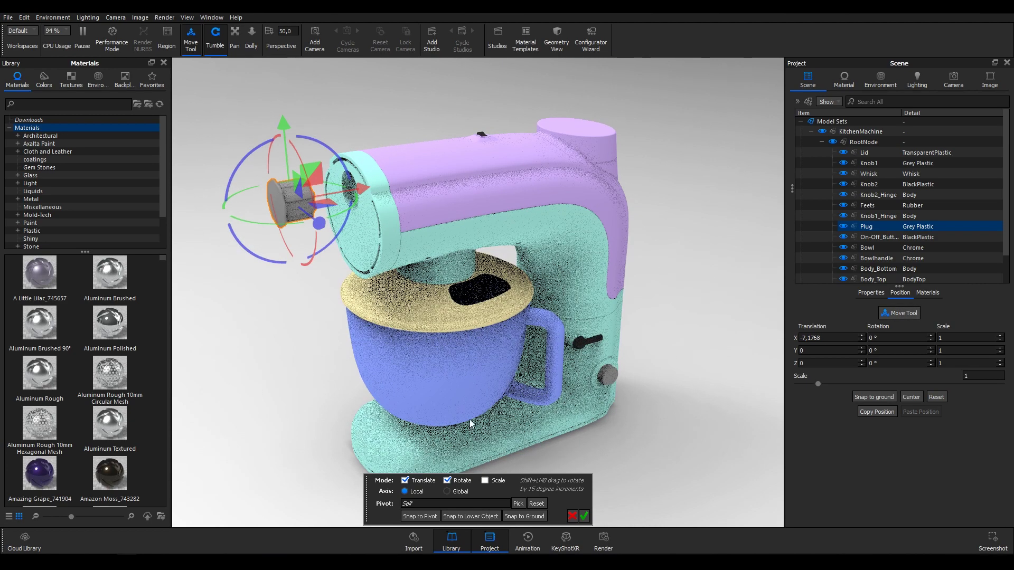
- Enable scaling for the Plug, enlarge it uniformly to about 1.12, and slide it back along X to about 2.62
left_click(484, 475)
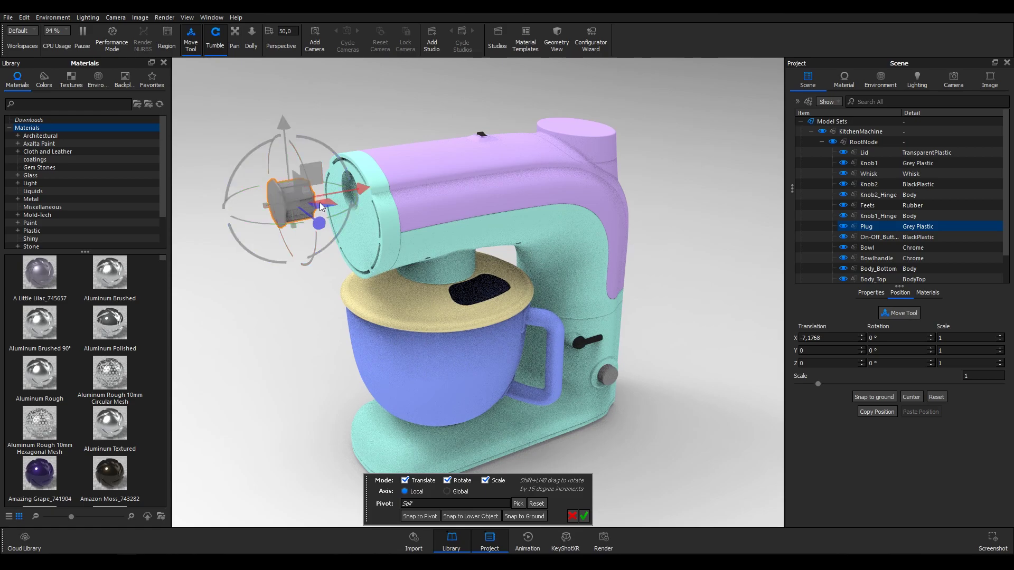
left_click_drag(319, 203, 294, 201)
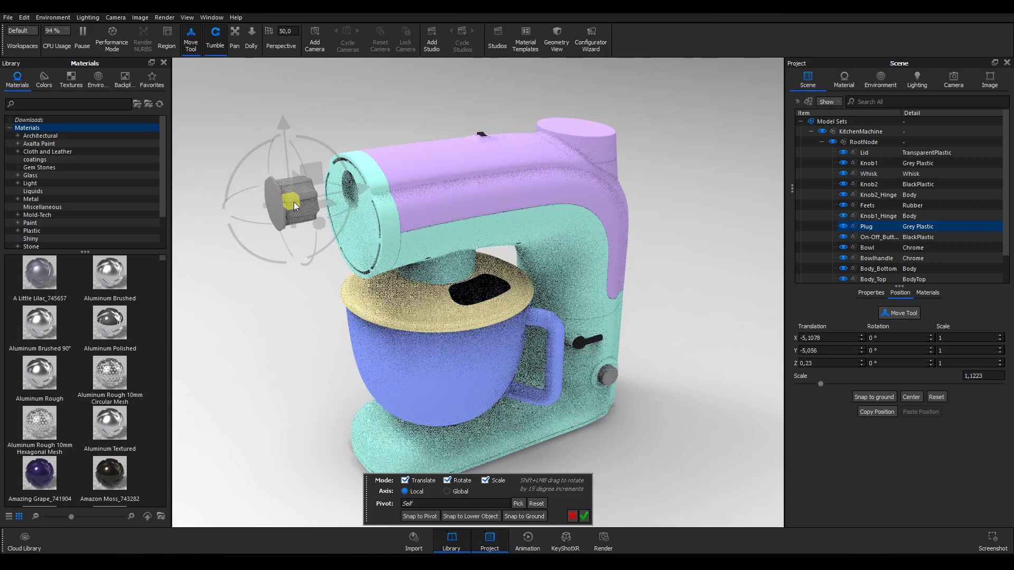
left_click_drag(319, 149, 430, 173)
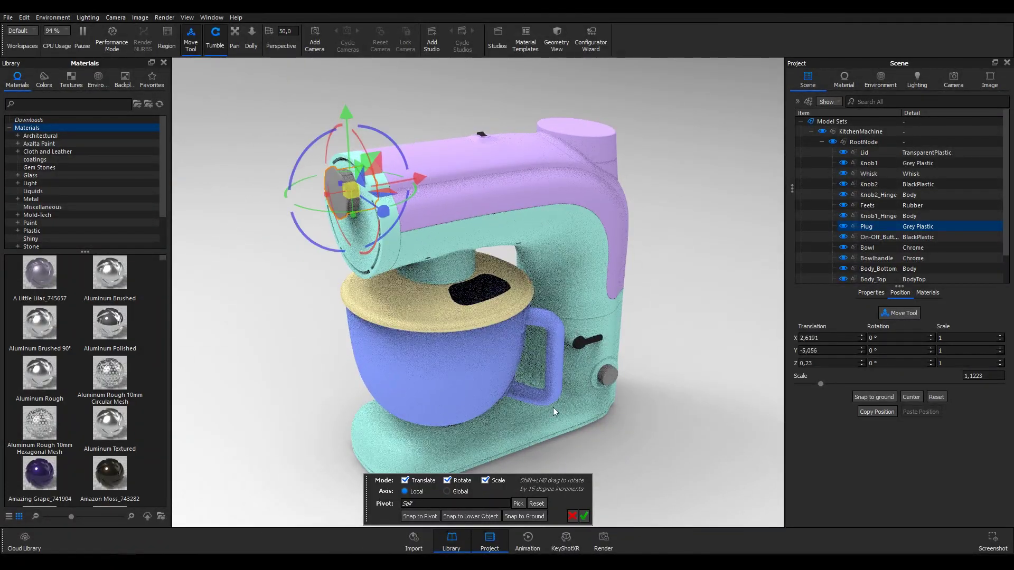
left_click(584, 516)
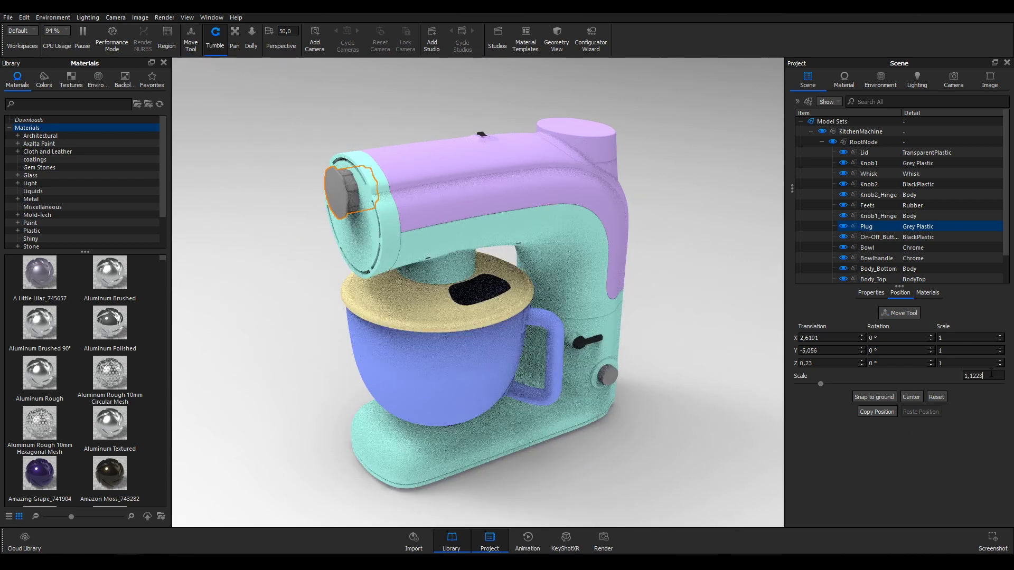
- Set the Plug's overall scale to 1 and reset its position to the original values
type("1")
key("Return")
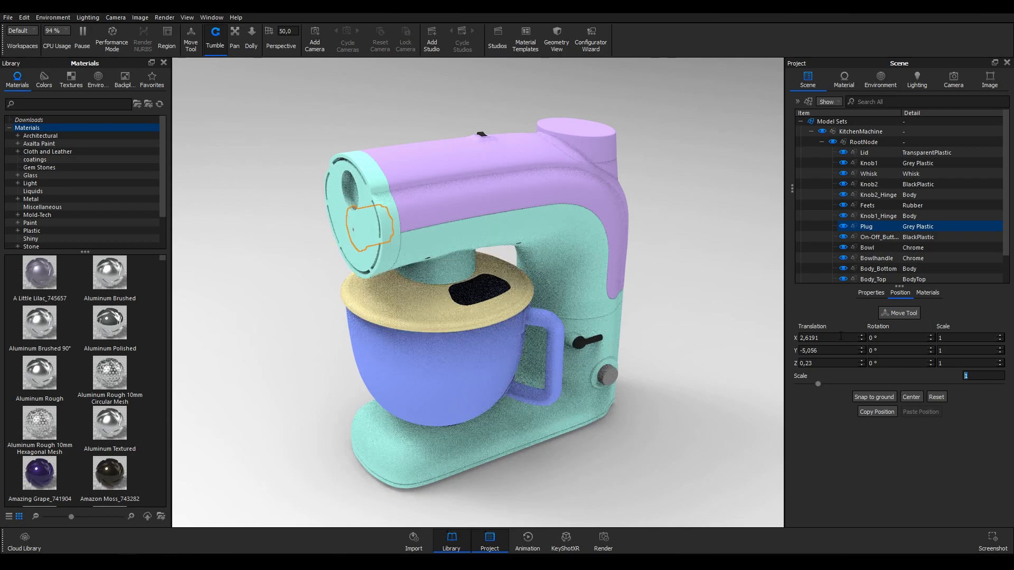
left_click(935, 396)
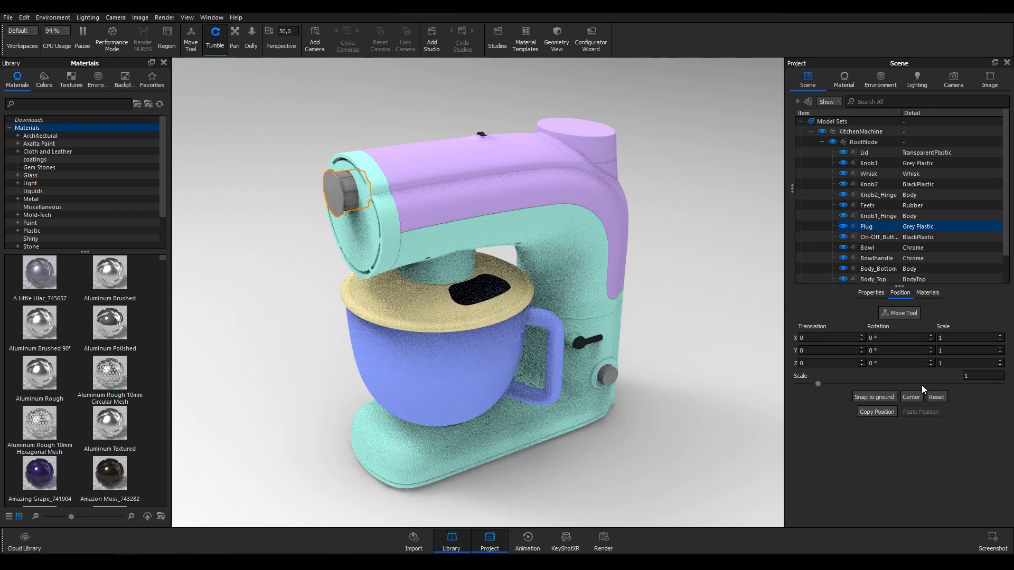
- Push the Plug slightly into the mixer along X with the Move Tool, and set its X translation to exactly 1
left_click(887, 314)
left_click_drag(417, 172, 425, 170)
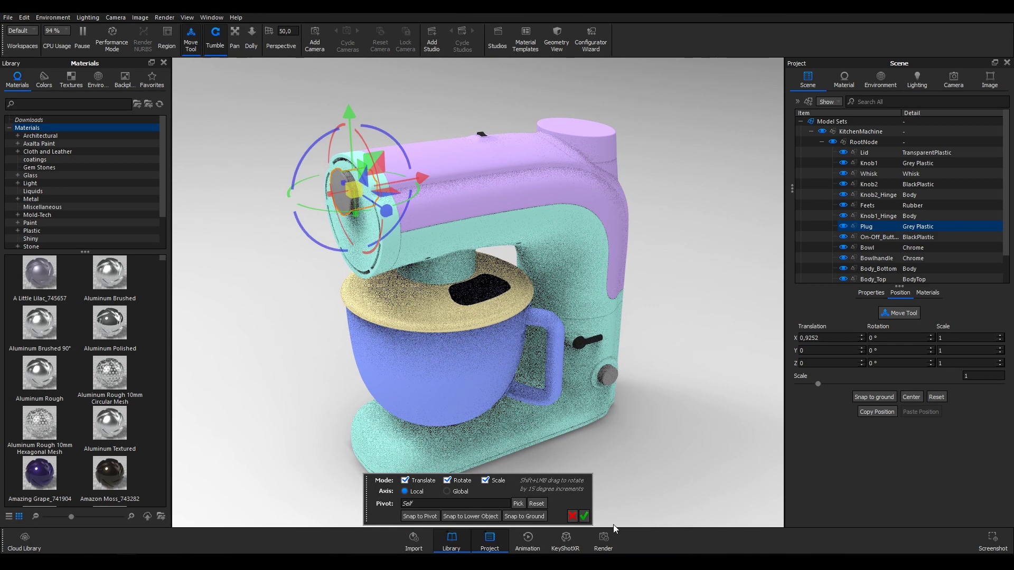
left_click(583, 516)
double_click(803, 338)
type("1")
key("Return")
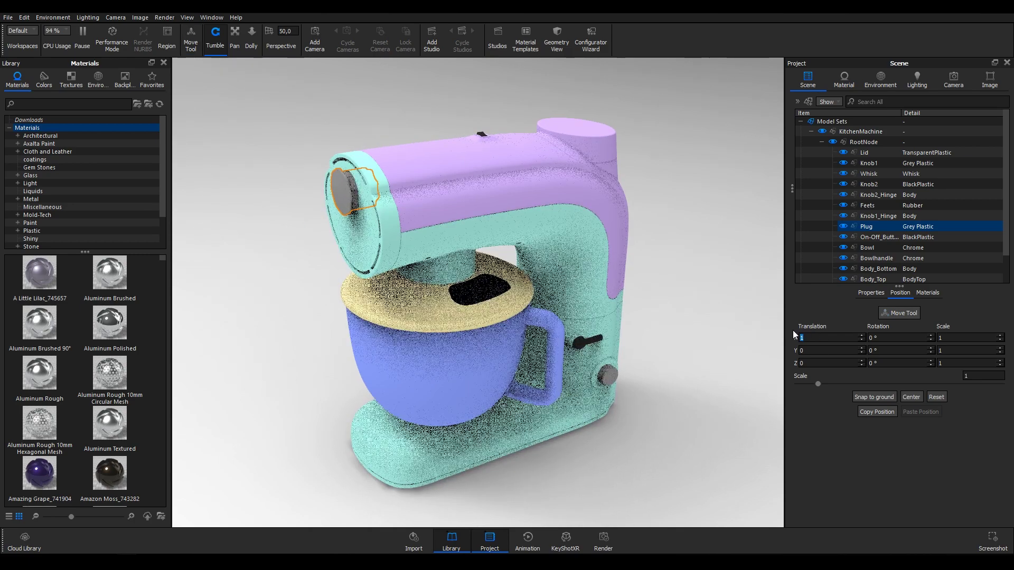